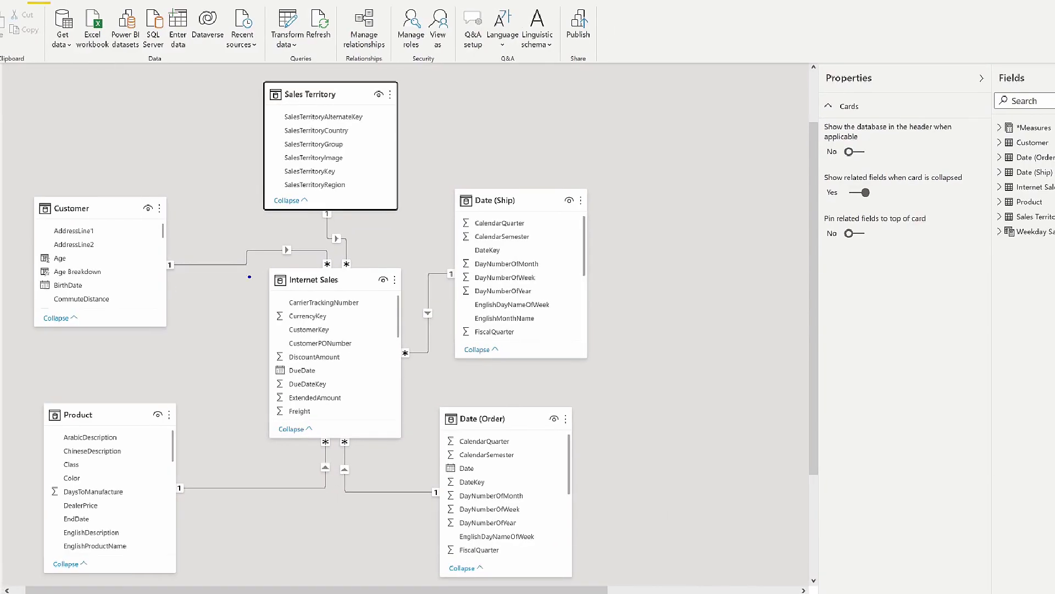
# Step: Rearrange the tables in the model diagram, then switch to the blank report Page 7
pyautogui.moveTo(252, 260); pyautogui.dragTo(428, 452)
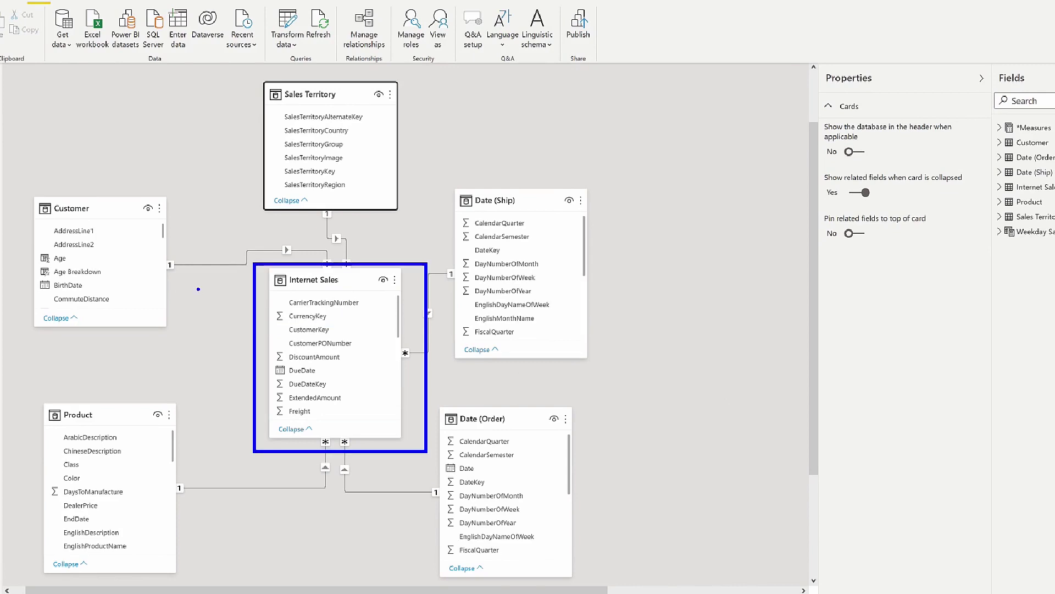
pyautogui.moveTo(23, 171)
pyautogui.mouseDown()
pyautogui.moveTo(168, 322)
pyautogui.moveTo(194, 368)
pyautogui.mouseUp()
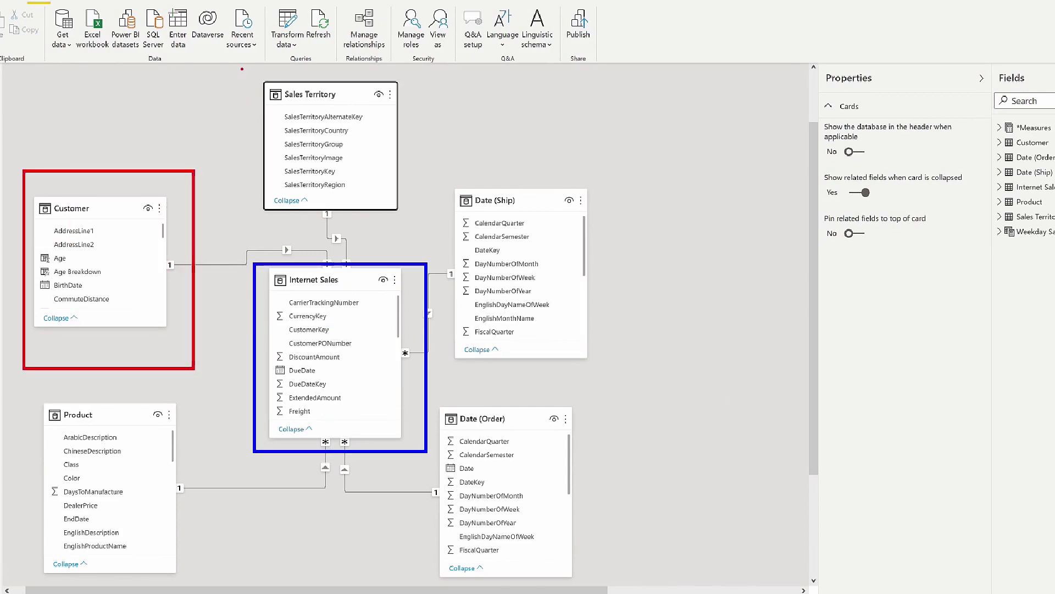
pyautogui.moveTo(242, 68)
pyautogui.mouseDown()
pyautogui.moveTo(388, 141)
pyautogui.moveTo(429, 233)
pyautogui.mouseUp()
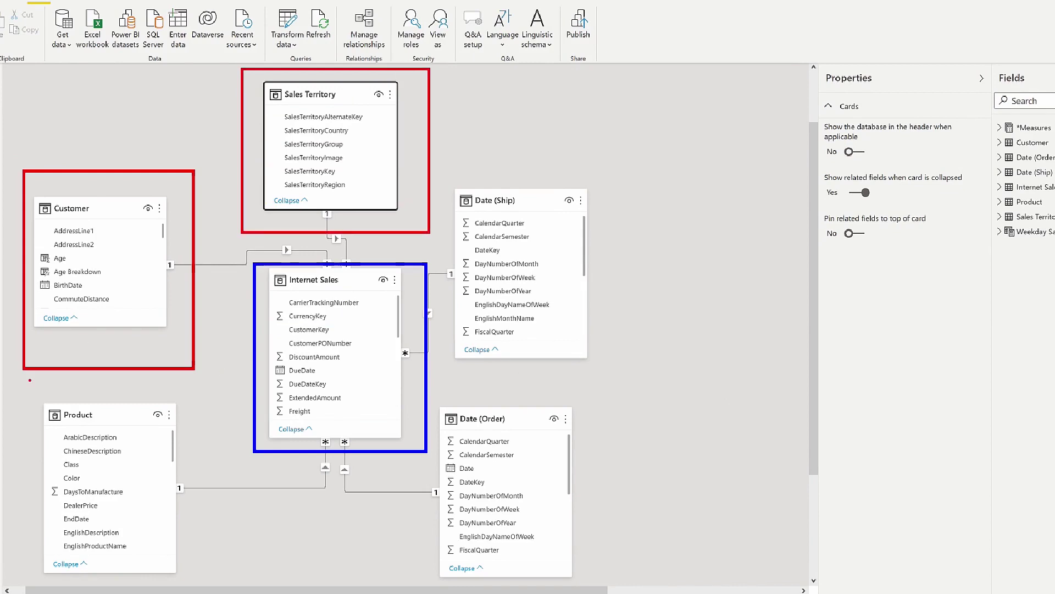
pyautogui.moveTo(21, 376)
pyautogui.mouseDown()
pyautogui.moveTo(174, 520)
pyautogui.moveTo(206, 587)
pyautogui.mouseUp()
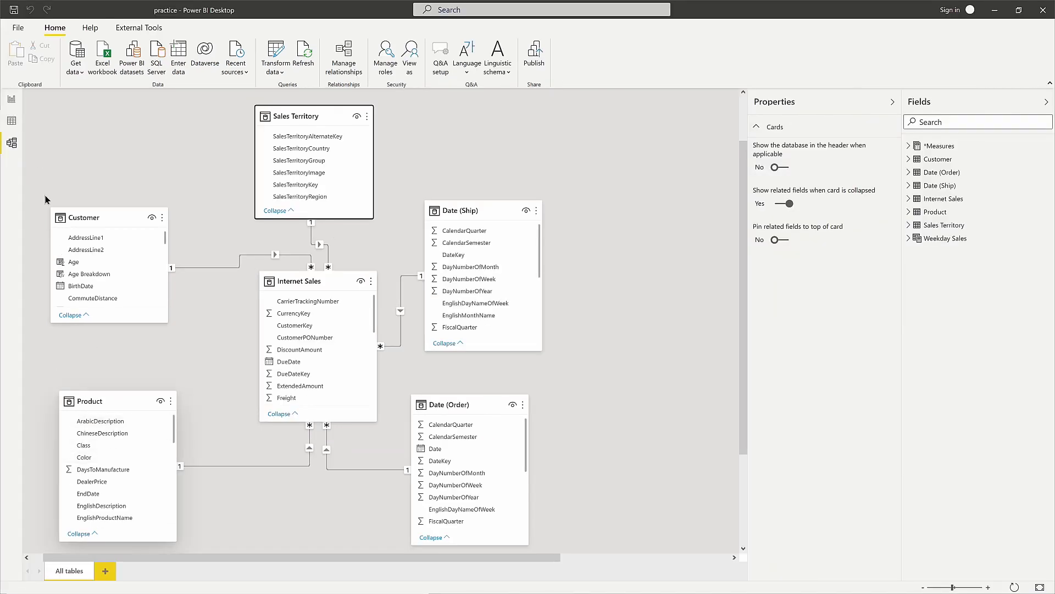
pyautogui.click(11, 102)
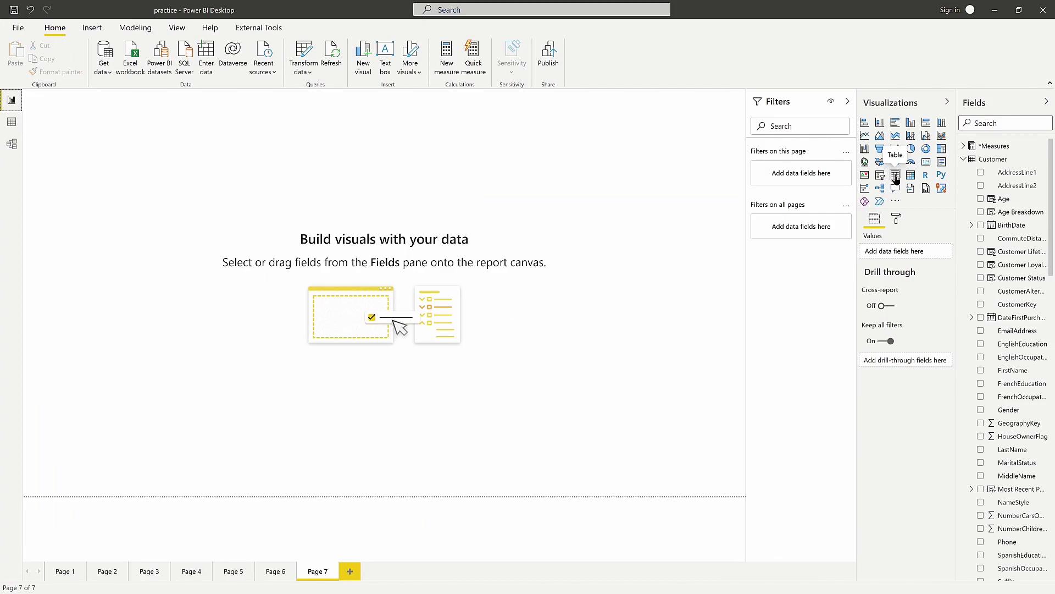
# Step: Add a canvas-wide table visual listing EnglishProductName from the Product table
pyautogui.click(895, 177)
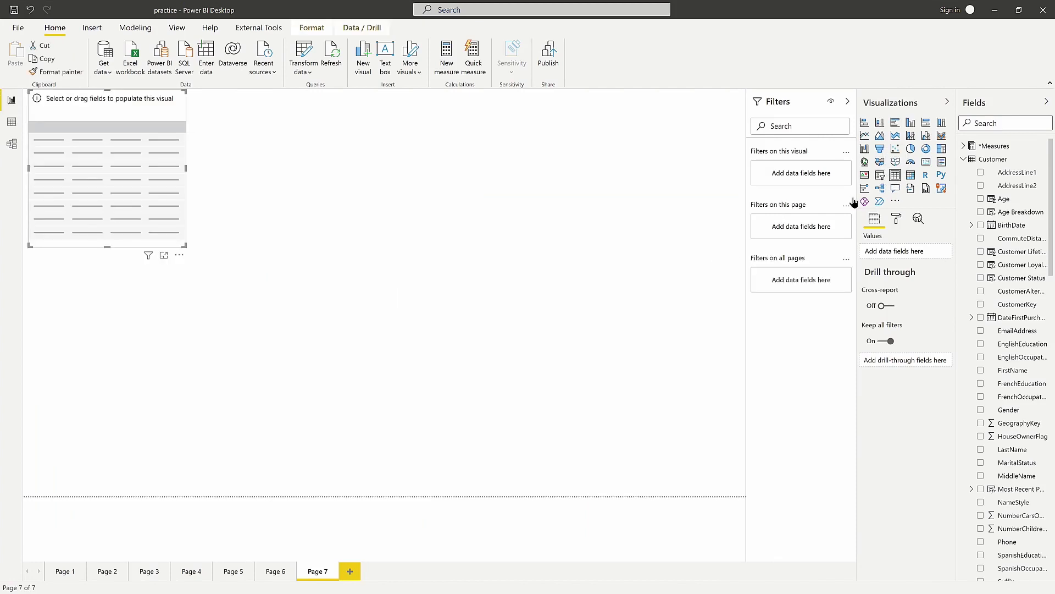
pyautogui.moveTo(185, 246); pyautogui.dragTo(537, 471)
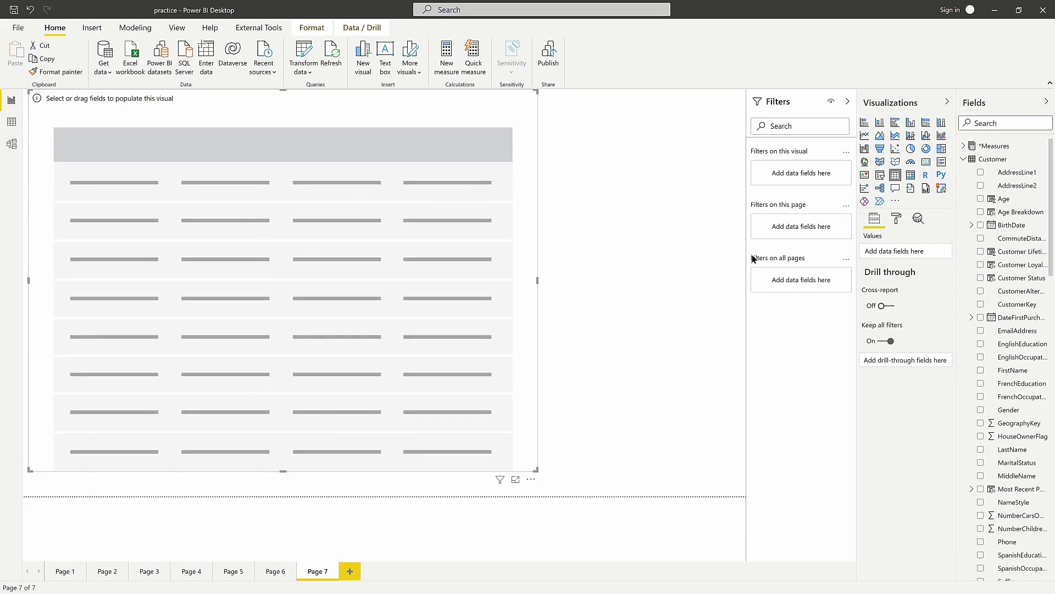
pyautogui.click(963, 159)
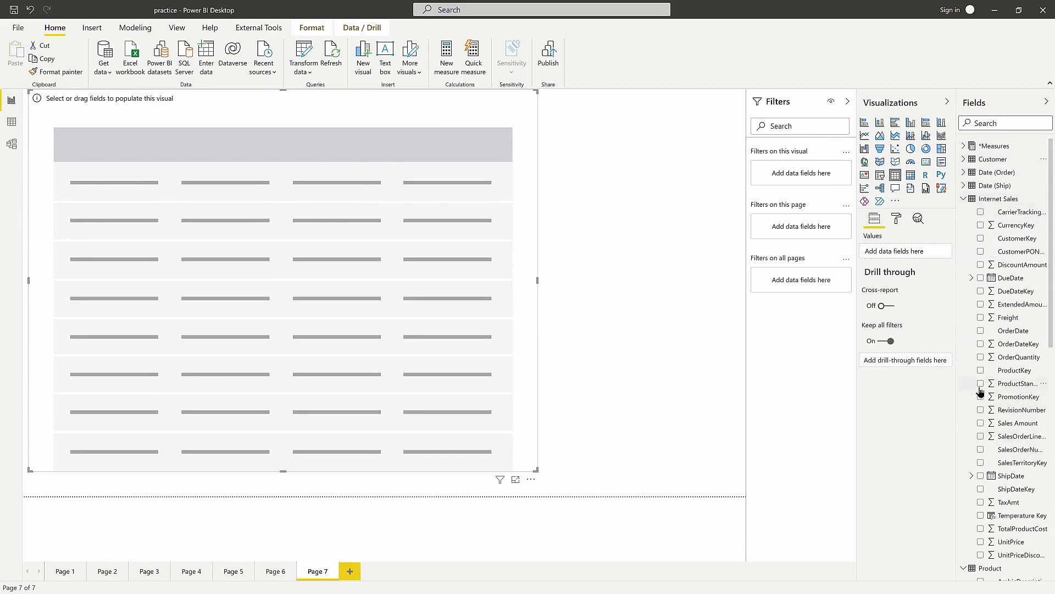
pyautogui.click(965, 199)
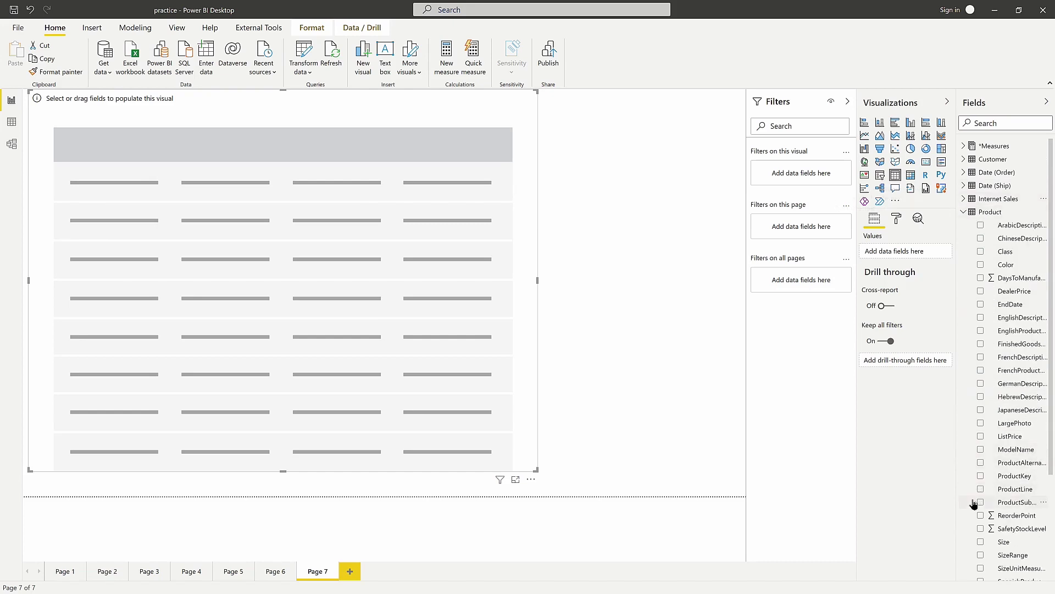
pyautogui.scroll(-4, 976, 475)
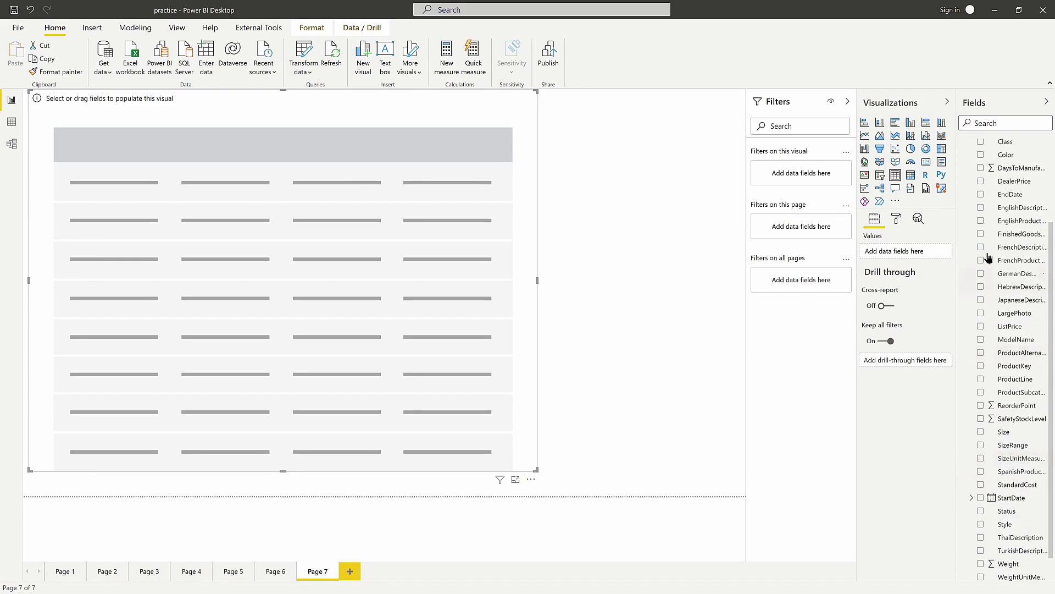
pyautogui.click(981, 221)
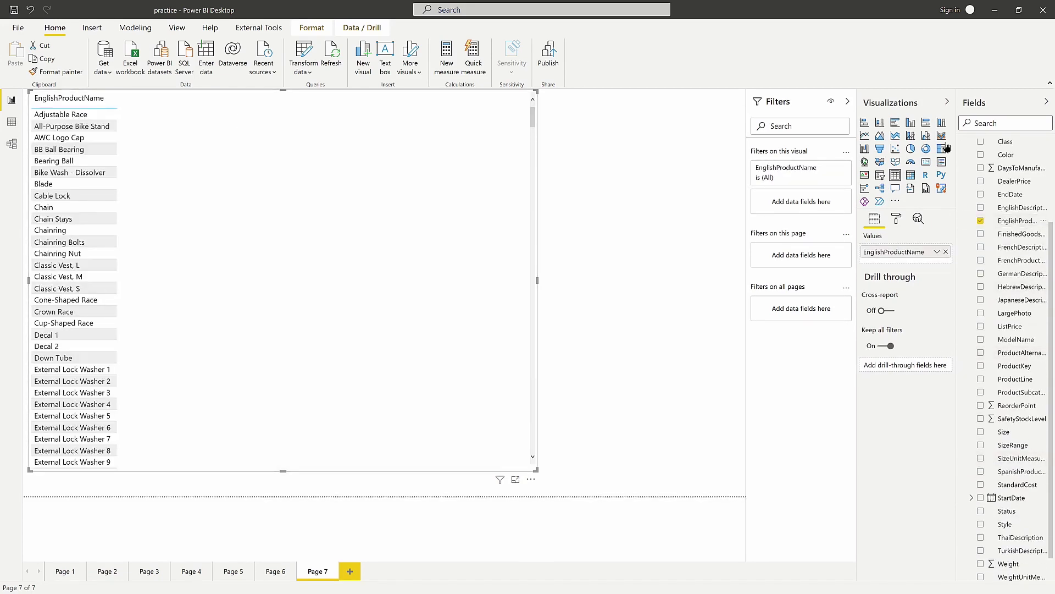
# Step: Add Customer FirstName to the table summarized as Count, showing 18484 per product
pyautogui.scroll(4, 987, 253)
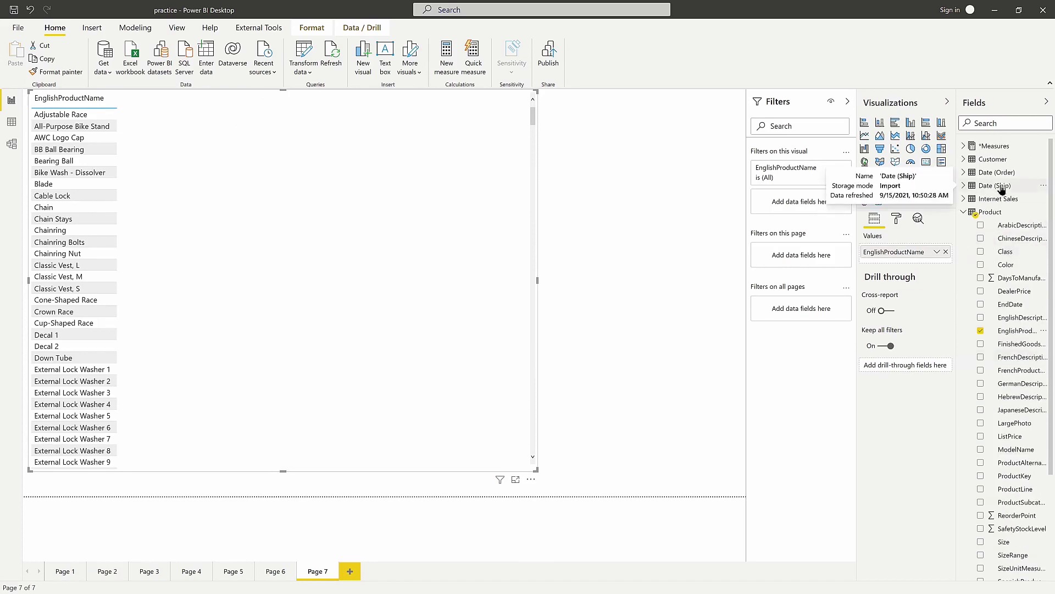
pyautogui.click(963, 159)
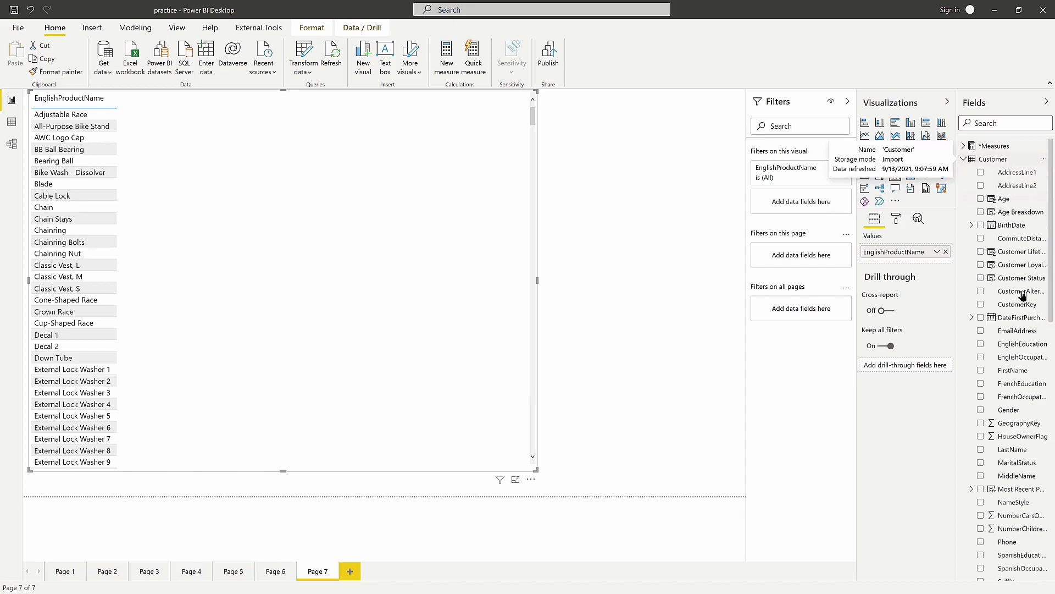
pyautogui.click(981, 371)
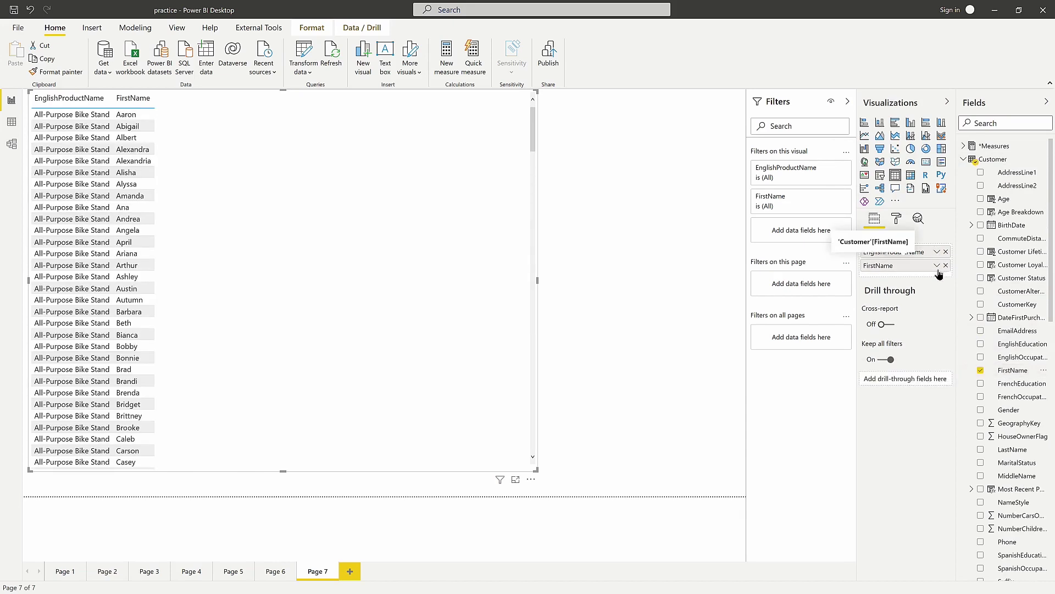
pyautogui.click(937, 266)
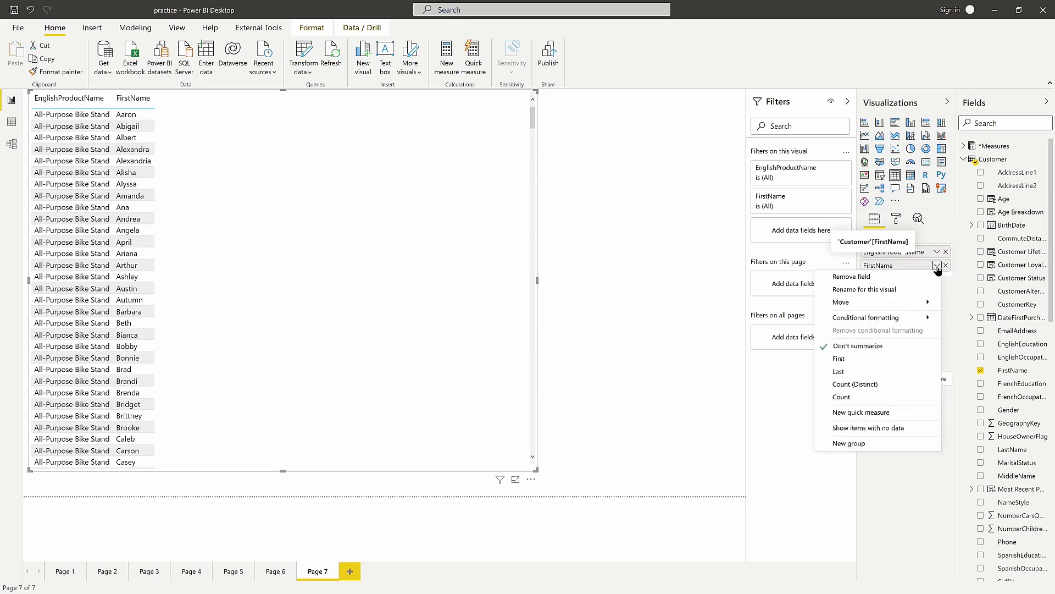
pyautogui.click(887, 397)
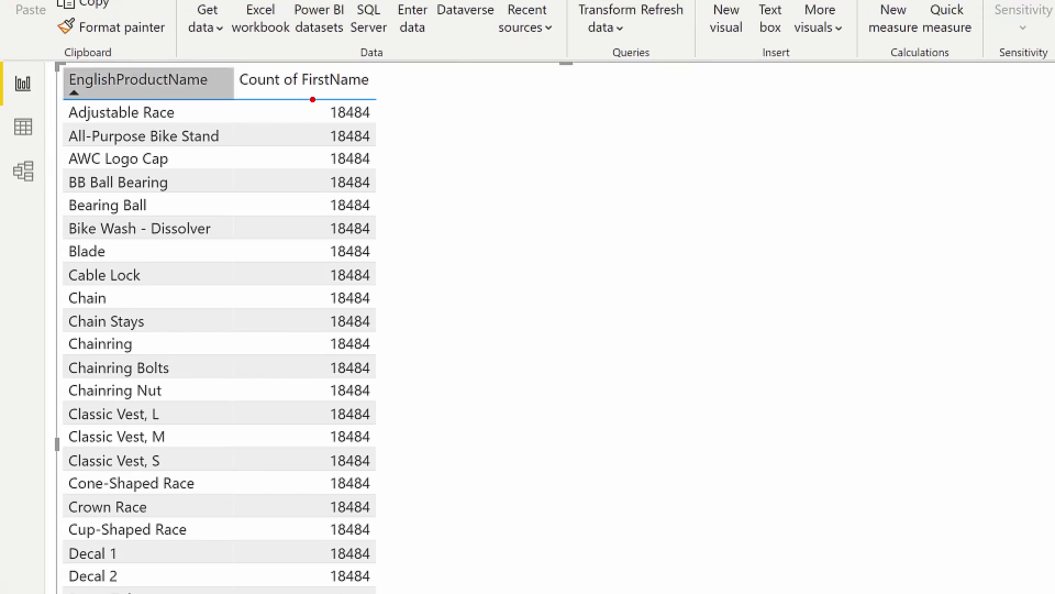
pyautogui.moveTo(311, 99)
pyautogui.mouseDown()
pyautogui.moveTo(374, 236)
pyautogui.moveTo(393, 501)
pyautogui.moveTo(396, 492)
pyautogui.mouseUp()
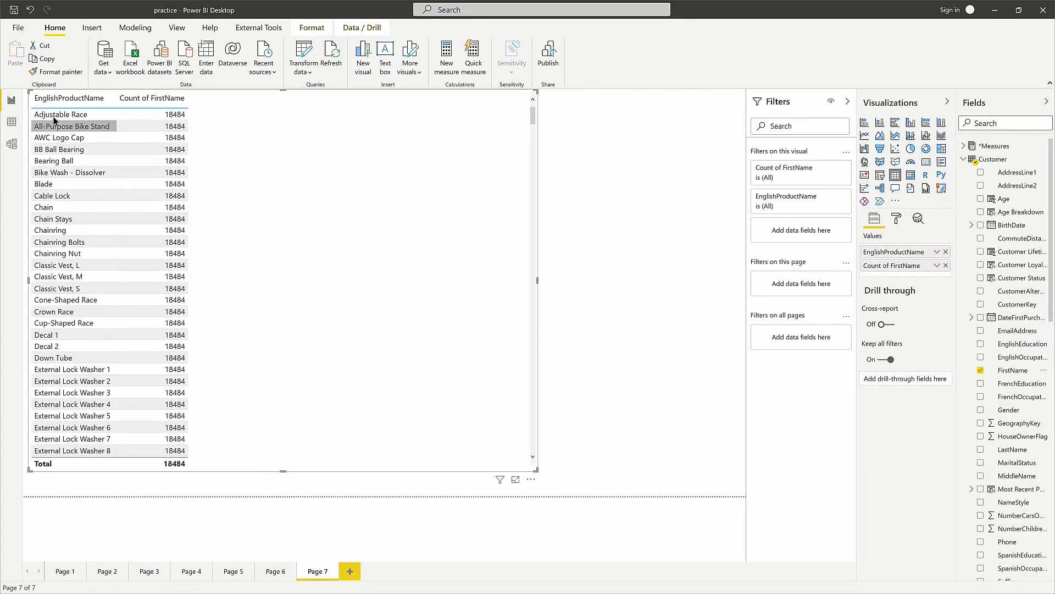
# Step: Return to Model view and add a new empty Layout 1 tab beside All tables
pyautogui.click(15, 145)
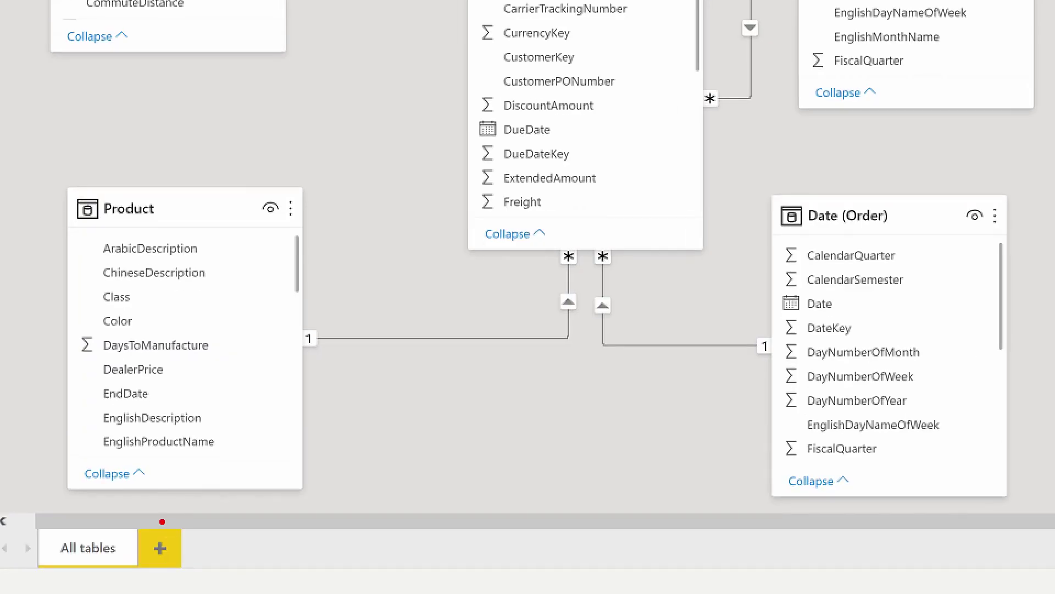
pyautogui.moveTo(141, 546); pyautogui.dragTo(164, 467)
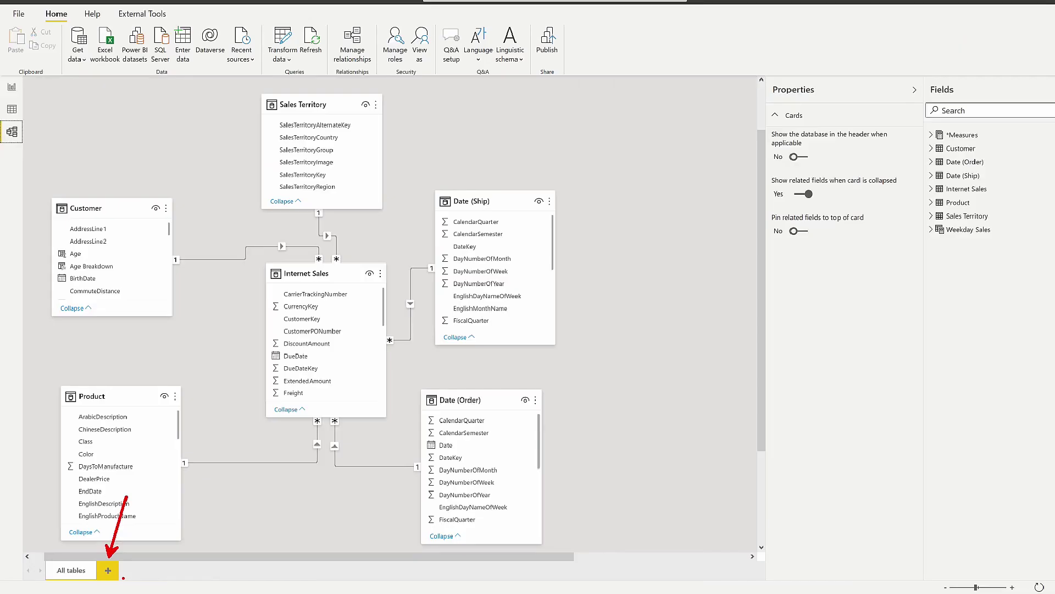
pyautogui.click(105, 573)
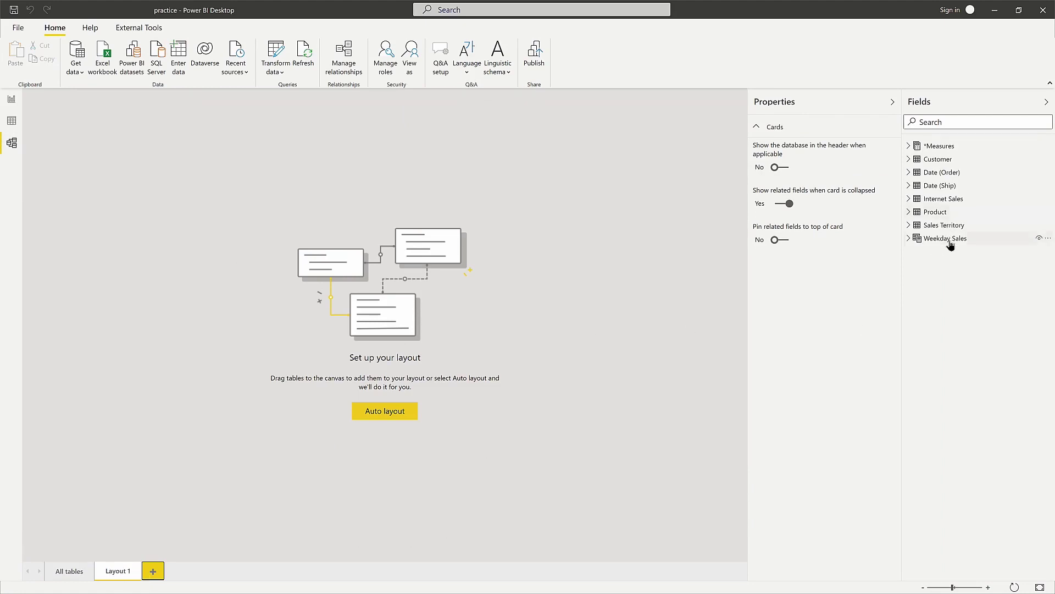
# Step: Place the Product, Customer and Internet Sales tables on Layout 1 and arrange them
pyautogui.moveTo(949, 213); pyautogui.dragTo(150, 248)
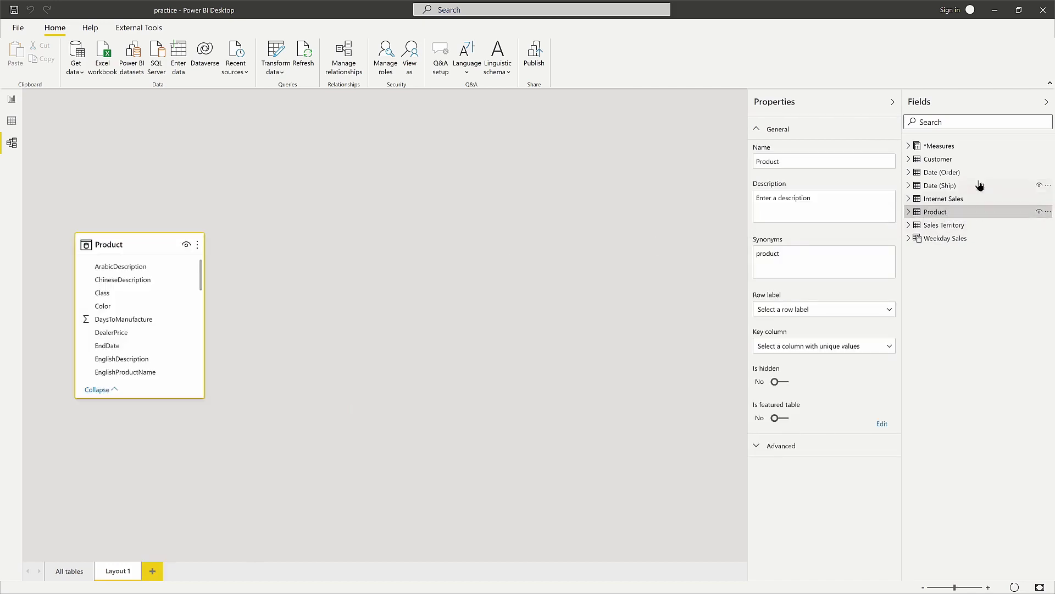
pyautogui.moveTo(964, 160); pyautogui.dragTo(537, 269)
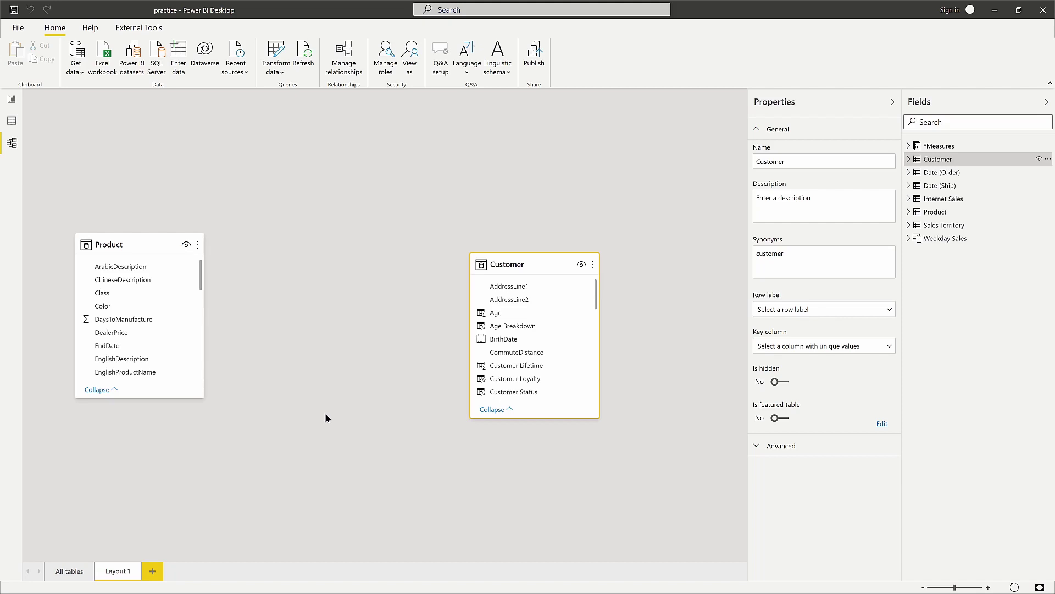
pyautogui.moveTo(238, 315); pyautogui.dragTo(397, 319)
pyautogui.moveTo(443, 352); pyautogui.dragTo(310, 352)
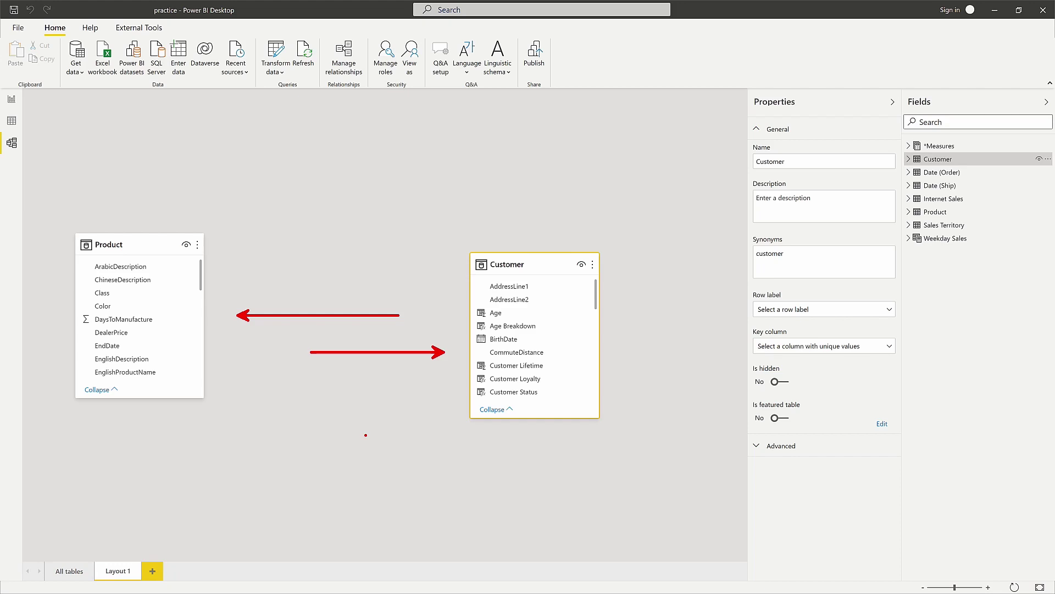
pyautogui.press('Escape')
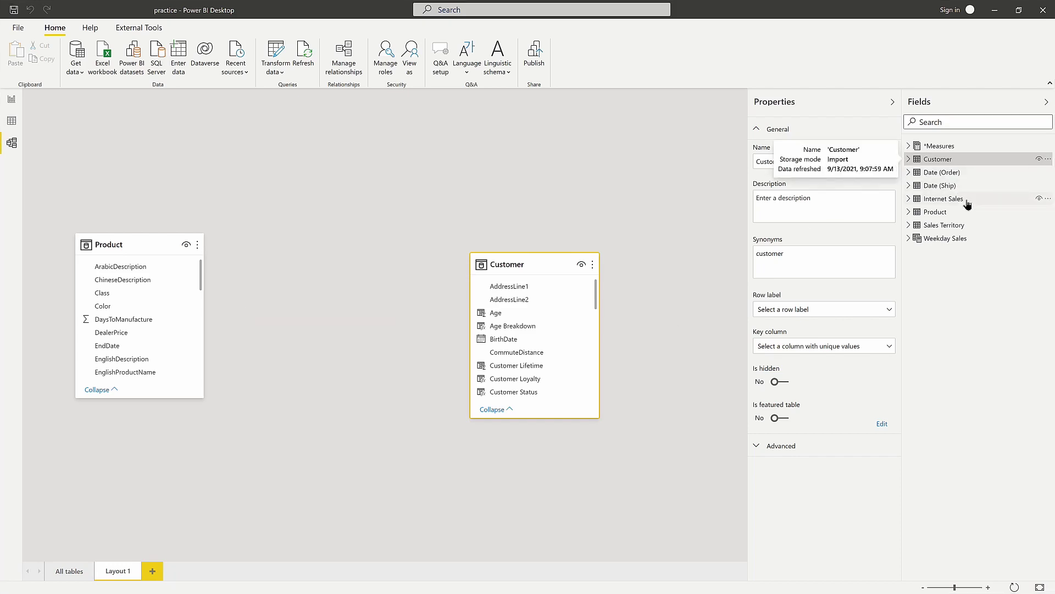
pyautogui.moveTo(967, 203); pyautogui.dragTo(299, 394)
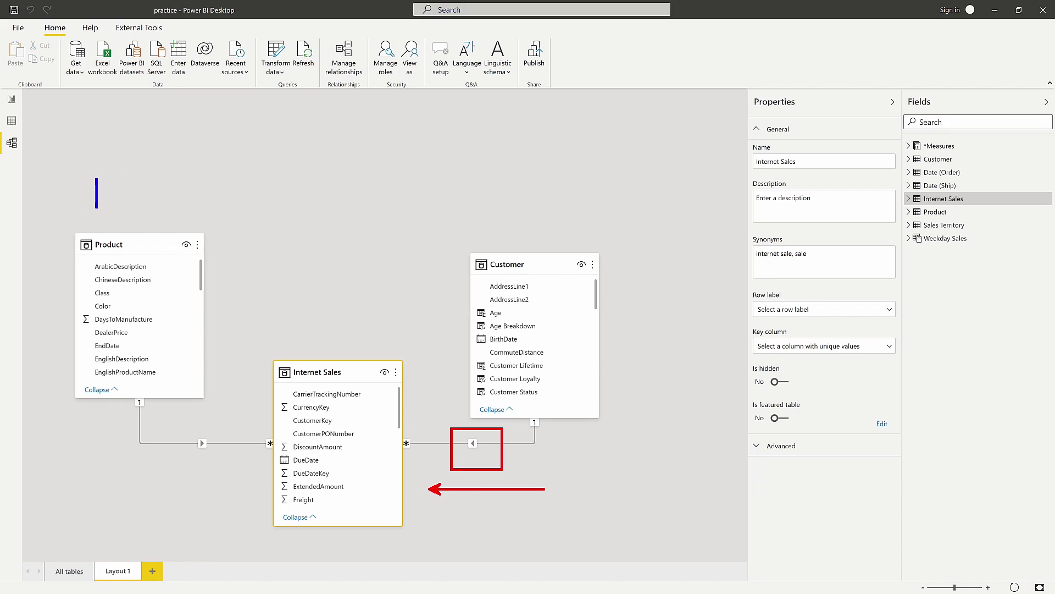
pyautogui.write('product Name')
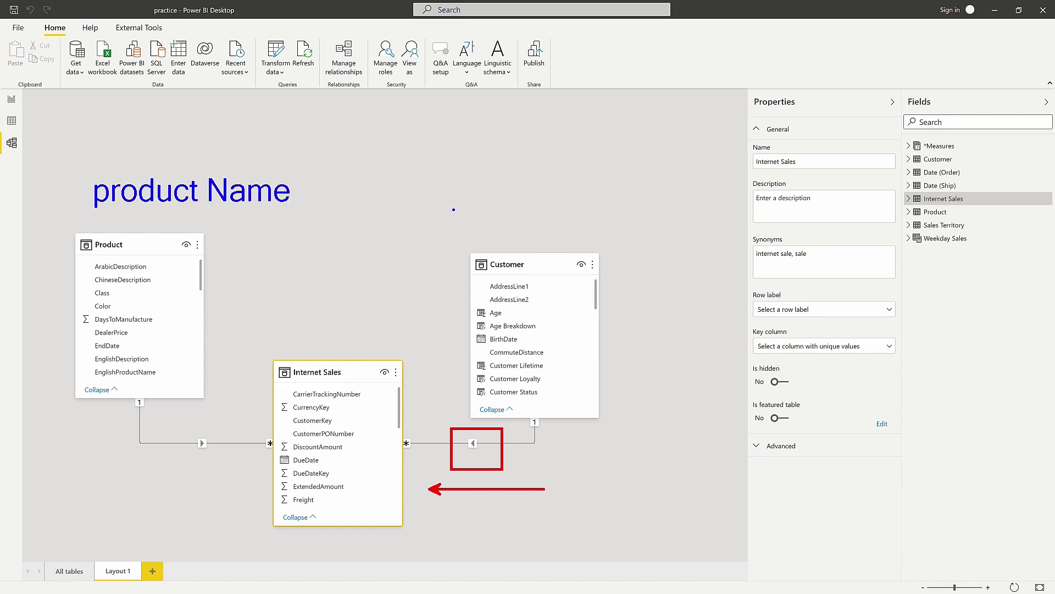
pyautogui.write('tCount')
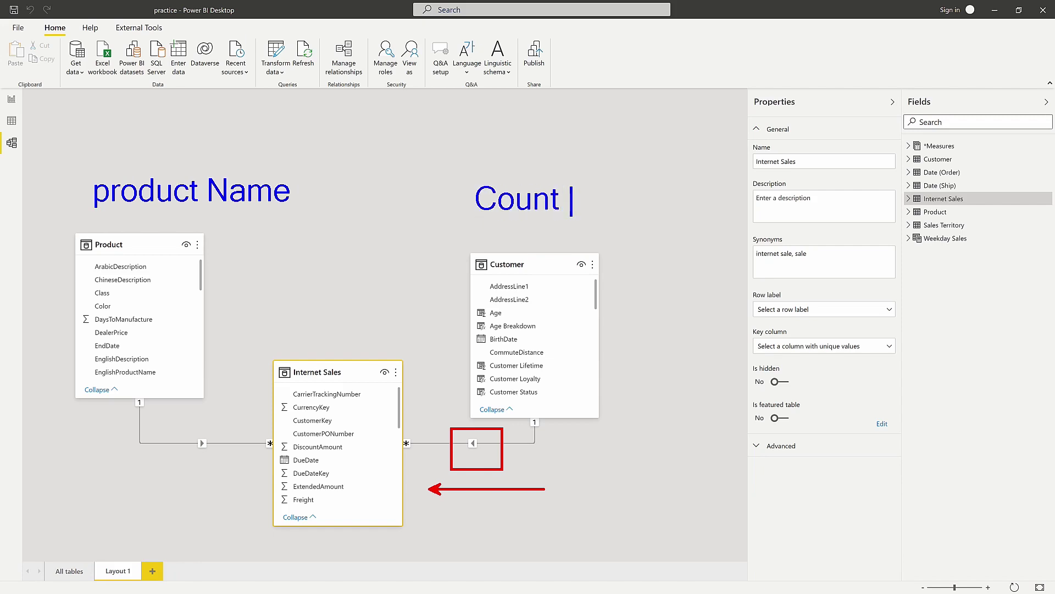
pyautogui.press('Escape')
pyautogui.moveTo(284, 343); pyautogui.dragTo(181, 344)
pyautogui.moveTo(188, 424); pyautogui.dragTo(225, 470)
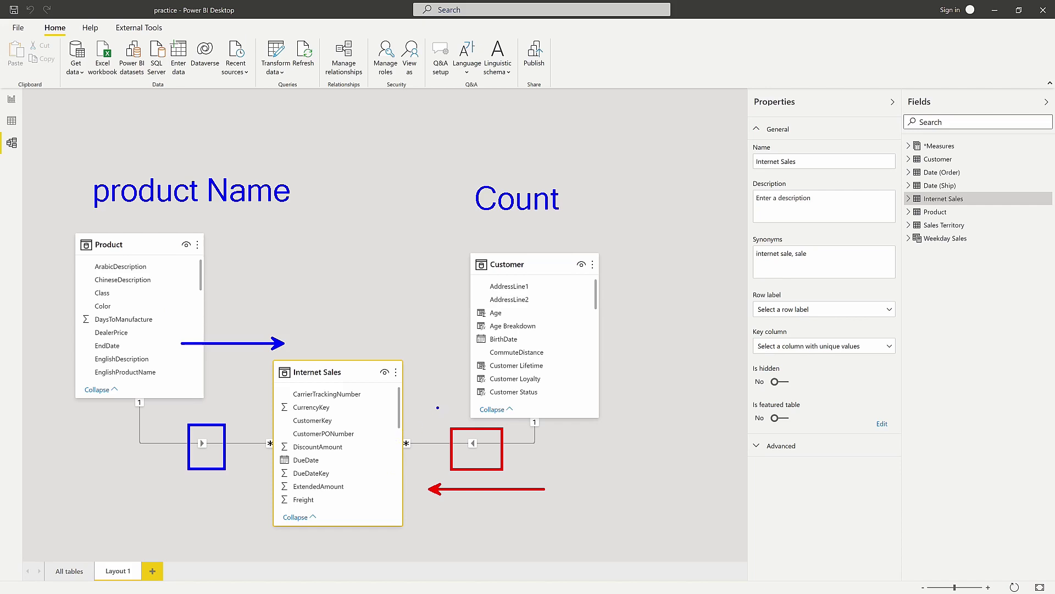
pyautogui.moveTo(446, 408); pyautogui.dragTo(372, 423)
pyautogui.moveTo(446, 422); pyautogui.dragTo(493, 460)
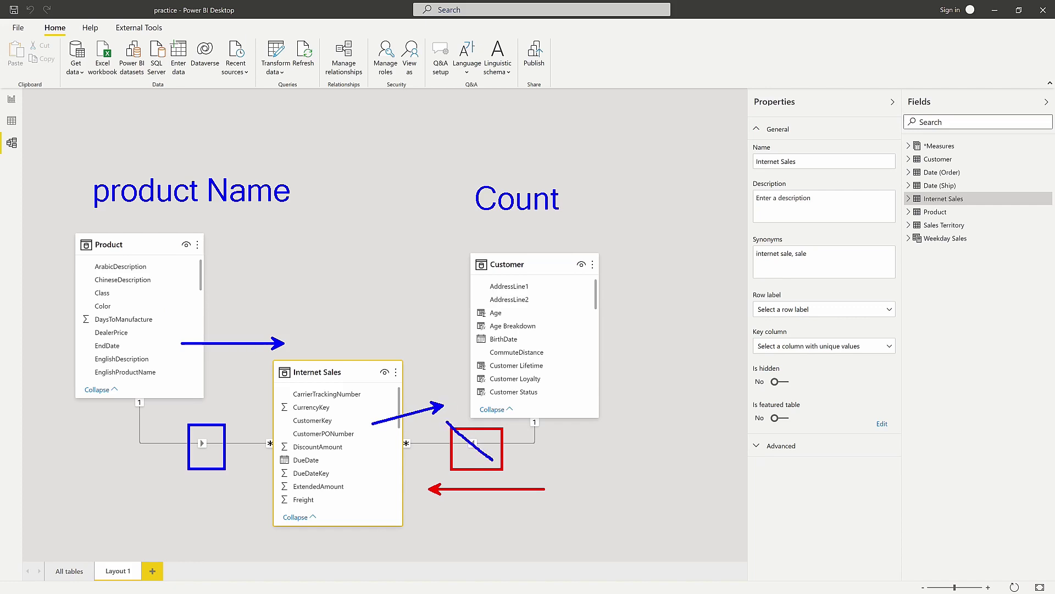
pyautogui.hotkey('ctrl', 'z')
pyautogui.press('Escape')
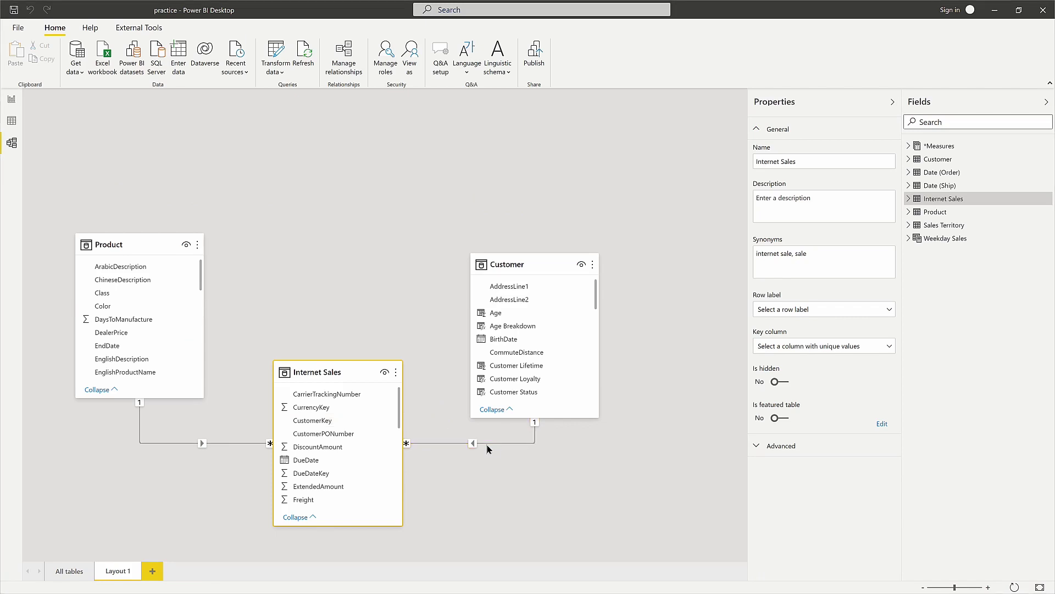
# Step: Change the Internet Sales–Customer relationship's cross-filter direction to Both, then tidy the table positions
pyautogui.doubleClick(486, 444)
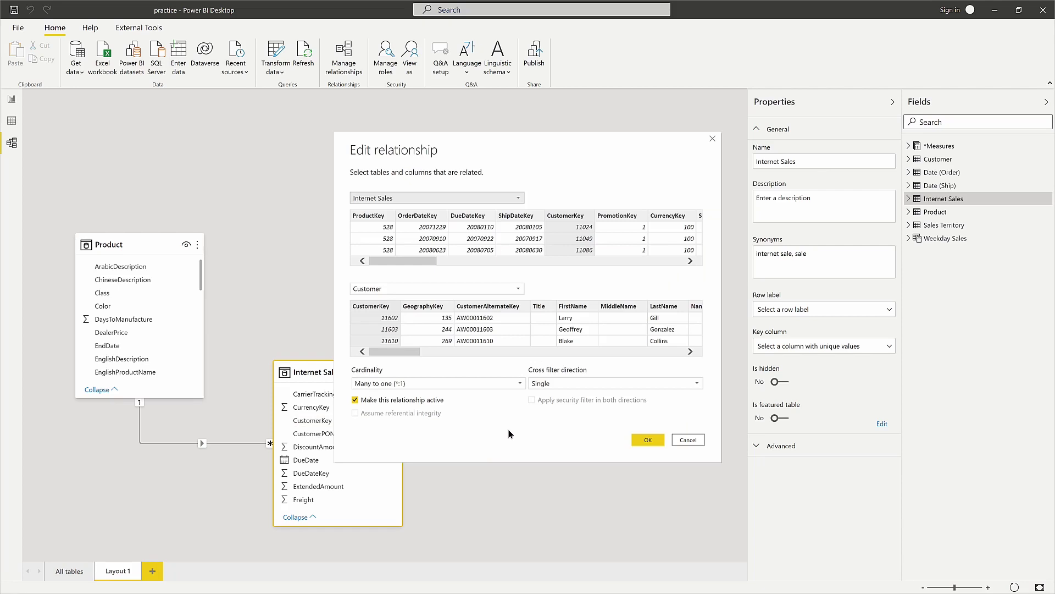
pyautogui.click(695, 383)
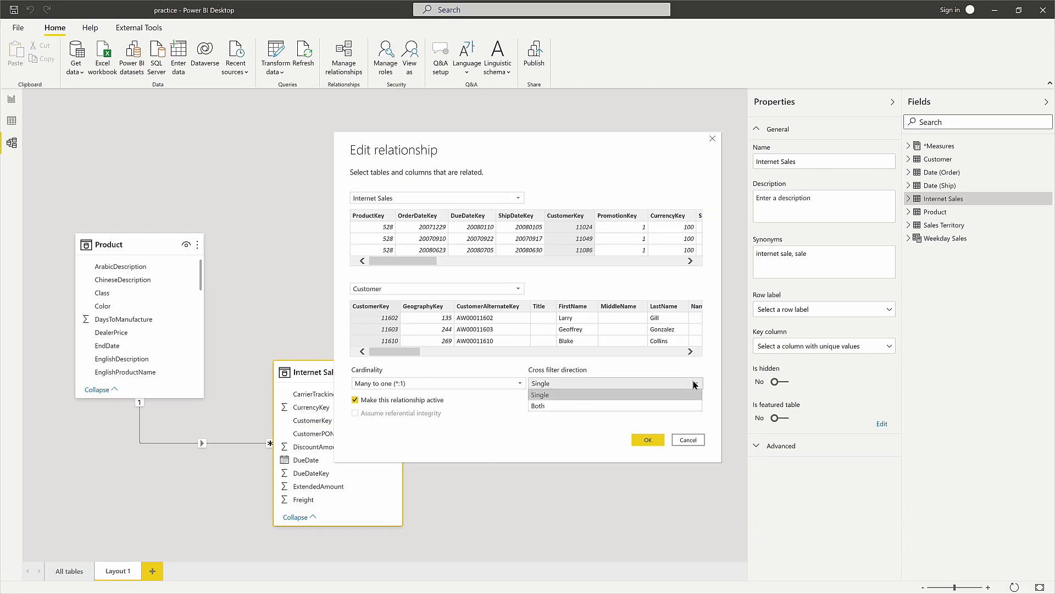
pyautogui.click(570, 408)
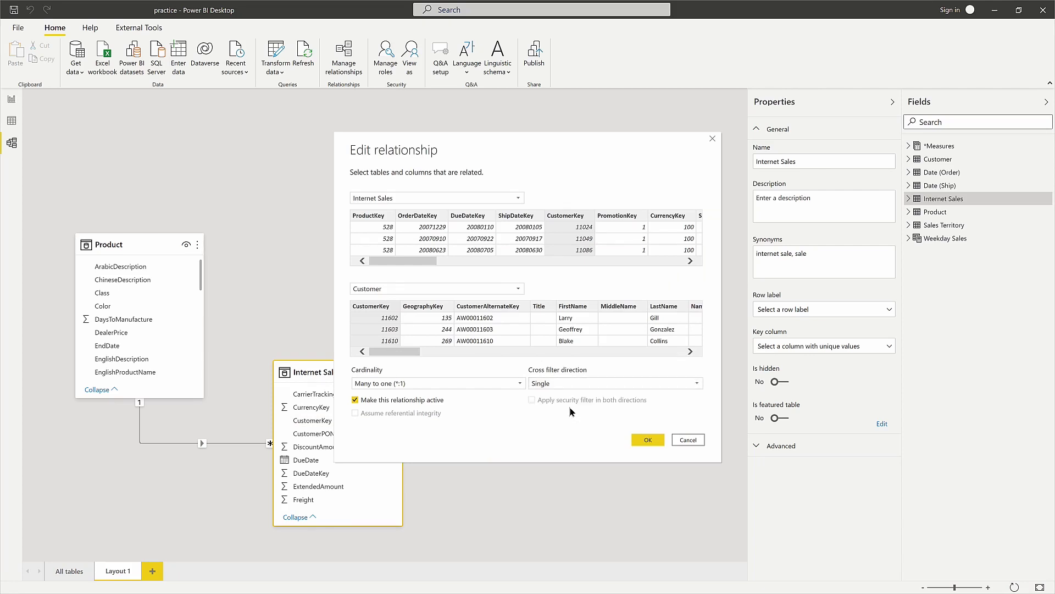
pyautogui.click(647, 441)
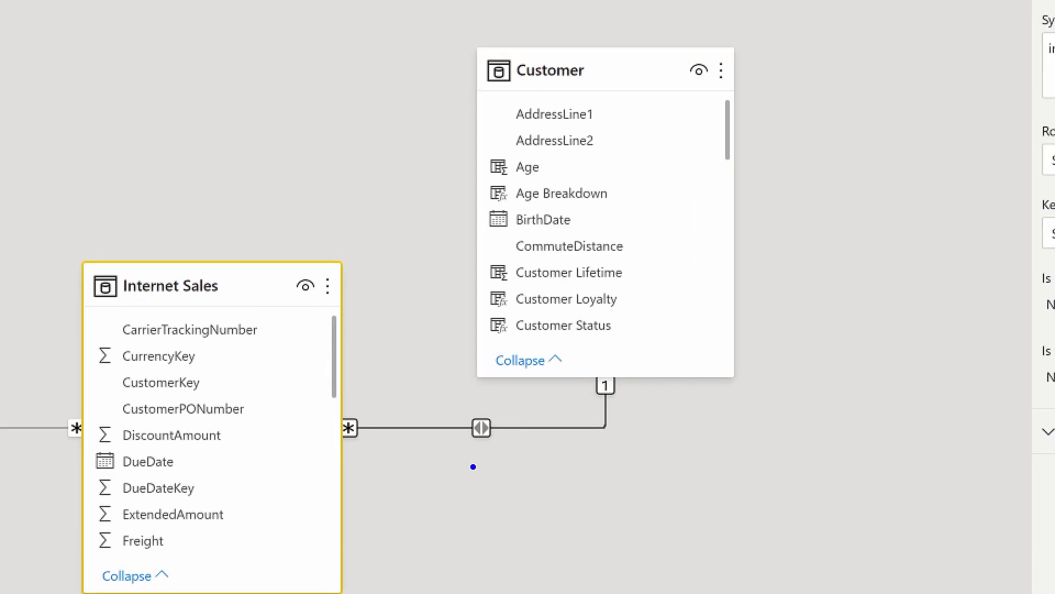
pyautogui.moveTo(410, 468); pyautogui.dragTo(564, 468)
pyautogui.moveTo(542, 400); pyautogui.dragTo(409, 401)
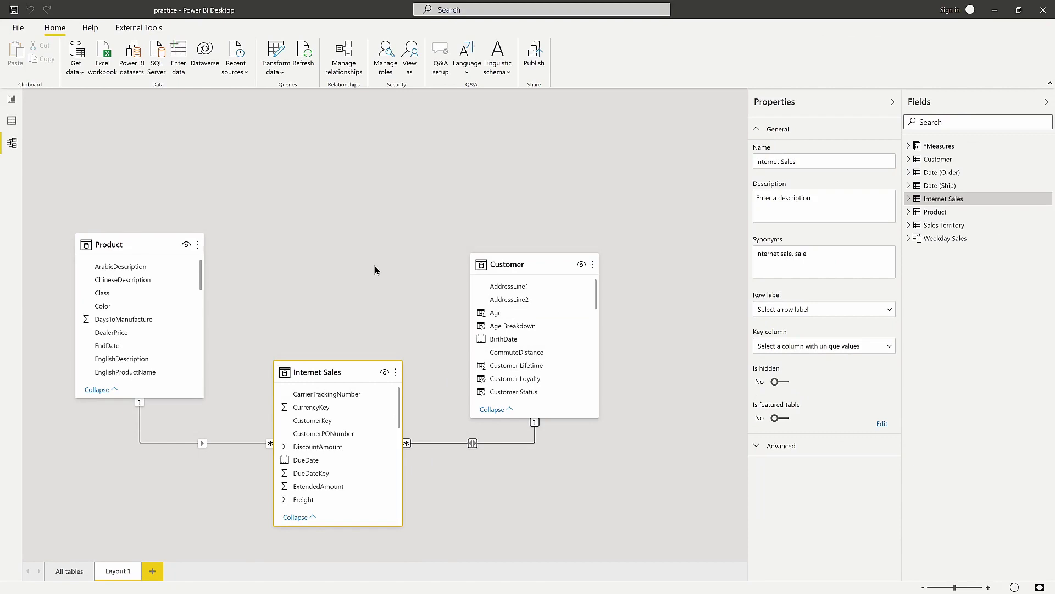
pyautogui.click(11, 101)
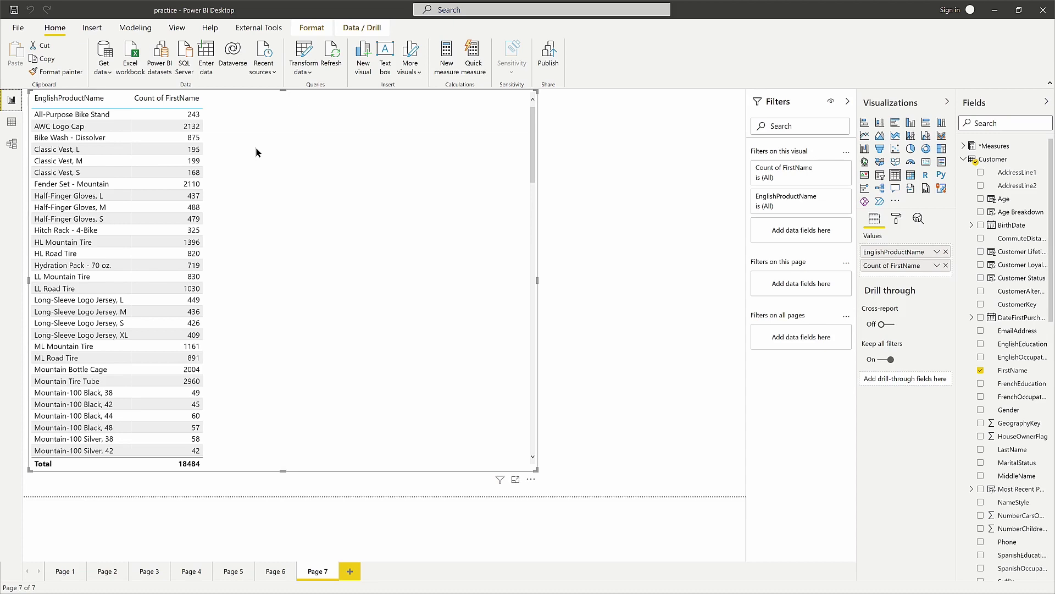
pyautogui.click(12, 144)
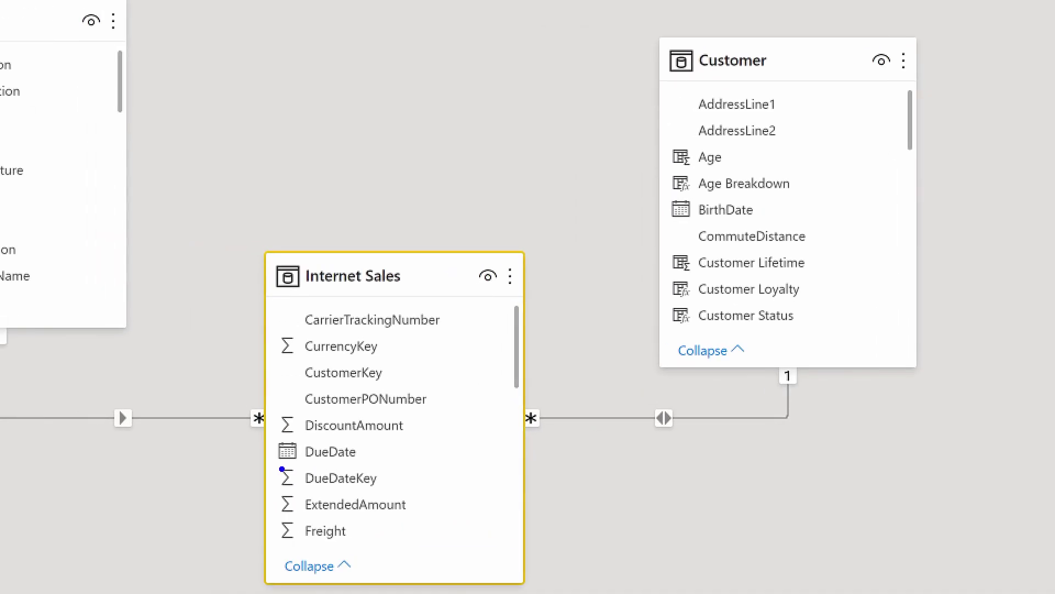
pyautogui.moveTo(83, 380); pyautogui.dragTo(172, 461)
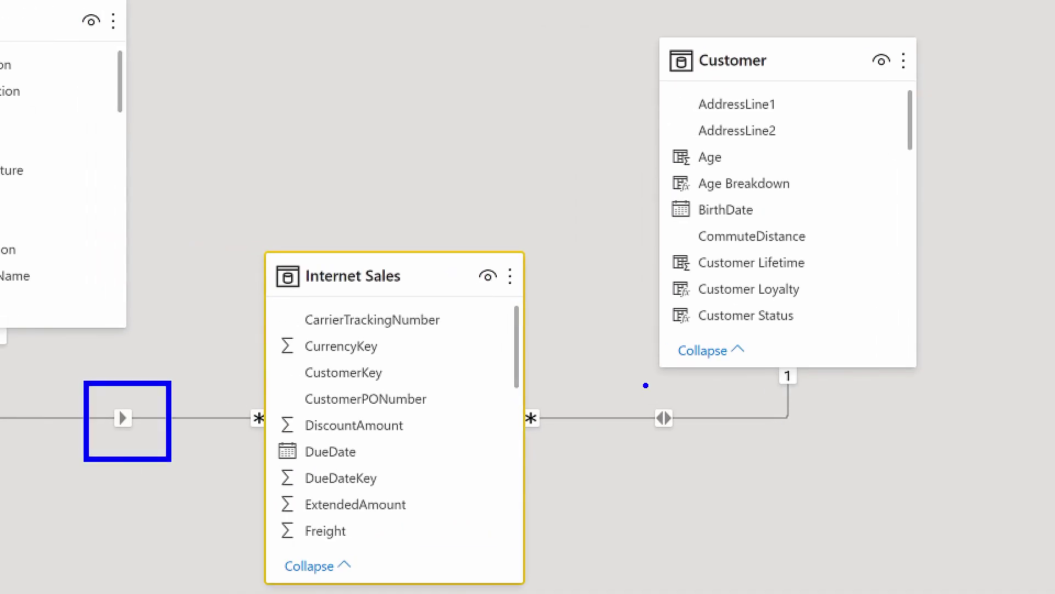
pyautogui.moveTo(625, 376)
pyautogui.mouseDown()
pyautogui.moveTo(712, 447)
pyautogui.moveTo(713, 464)
pyautogui.mouseUp()
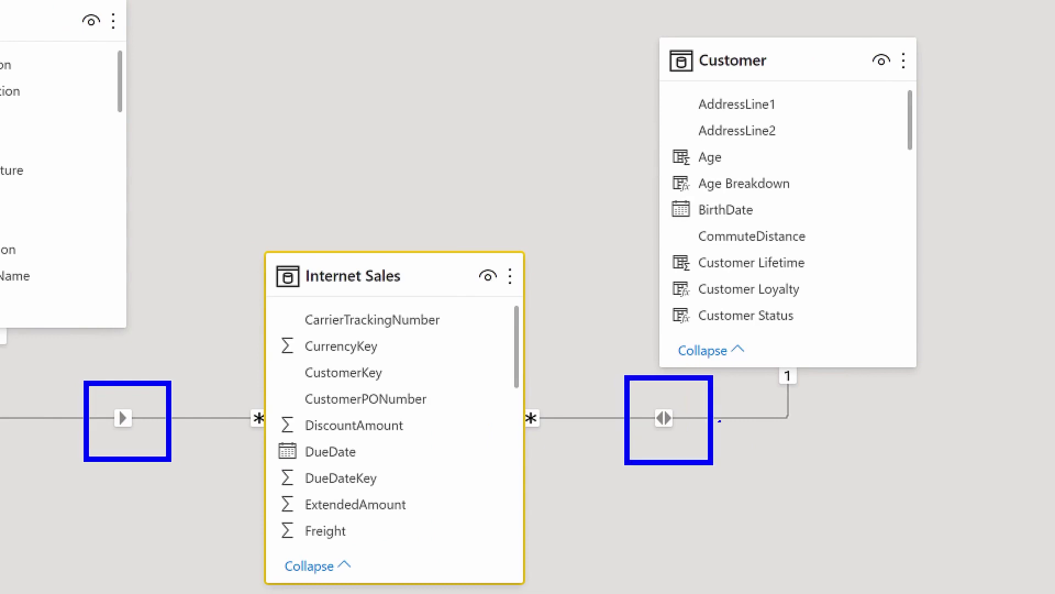